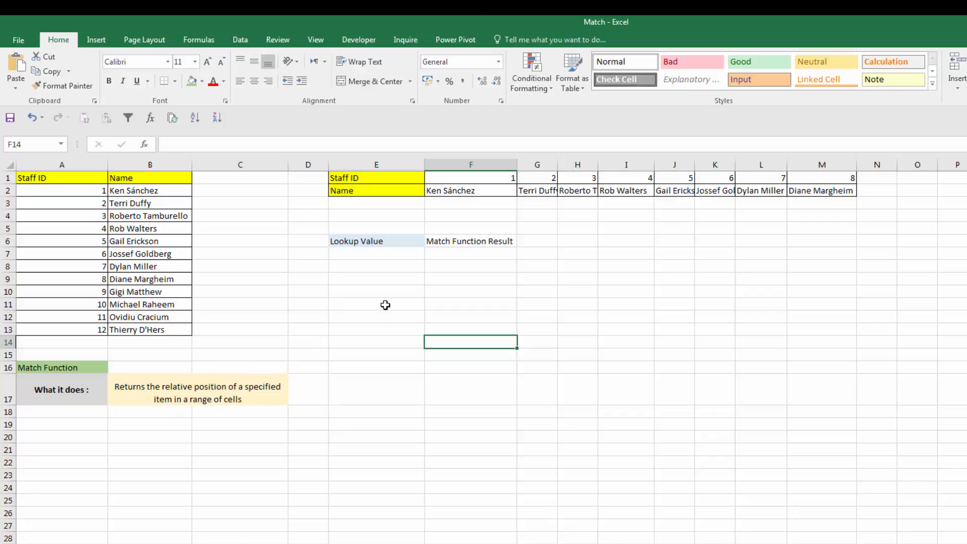
- Copy the staff name in B5 into cell E7 under the Lookup Value heading
left_click(388, 252)
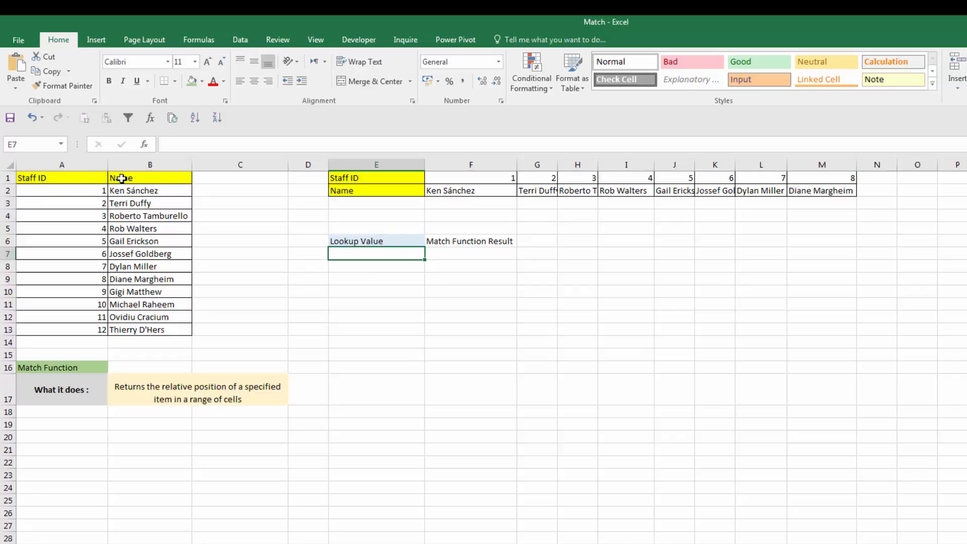
left_click(141, 237)
left_click(143, 229)
key("ctrl+c")
left_click(371, 258)
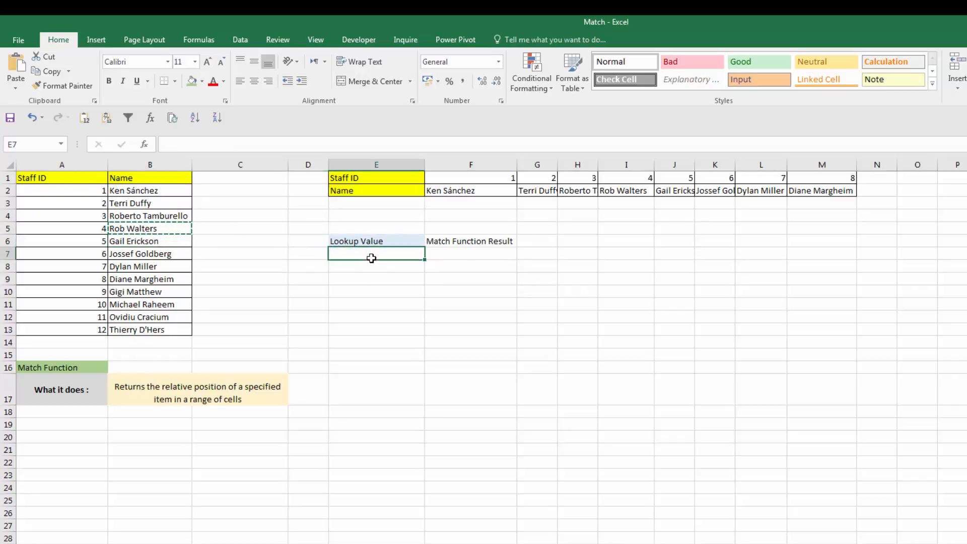
key("ctrl+v")
key("Escape")
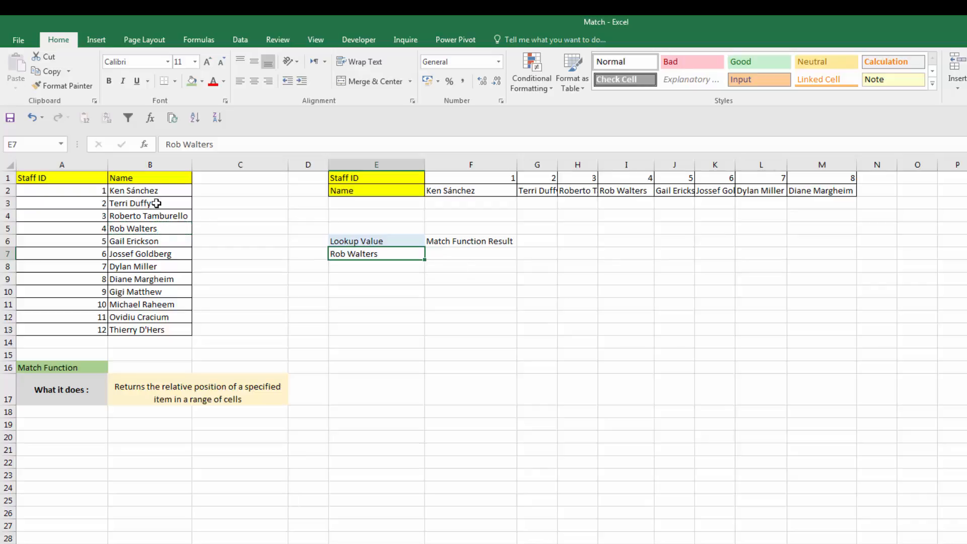
- Begin a MATCH formula in F7 with E7 as the lookup value
left_click_drag(149, 178, 144, 329)
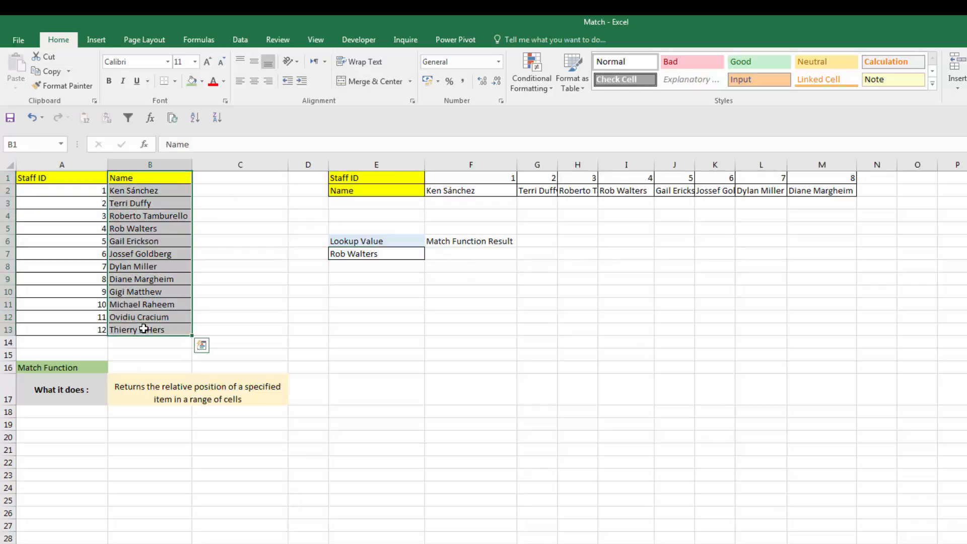
left_click(223, 284)
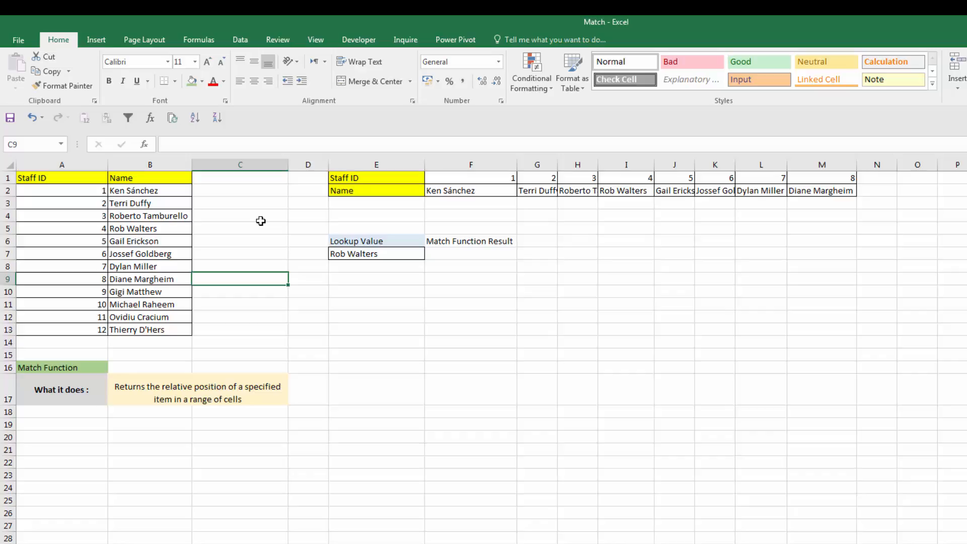
left_click(447, 253)
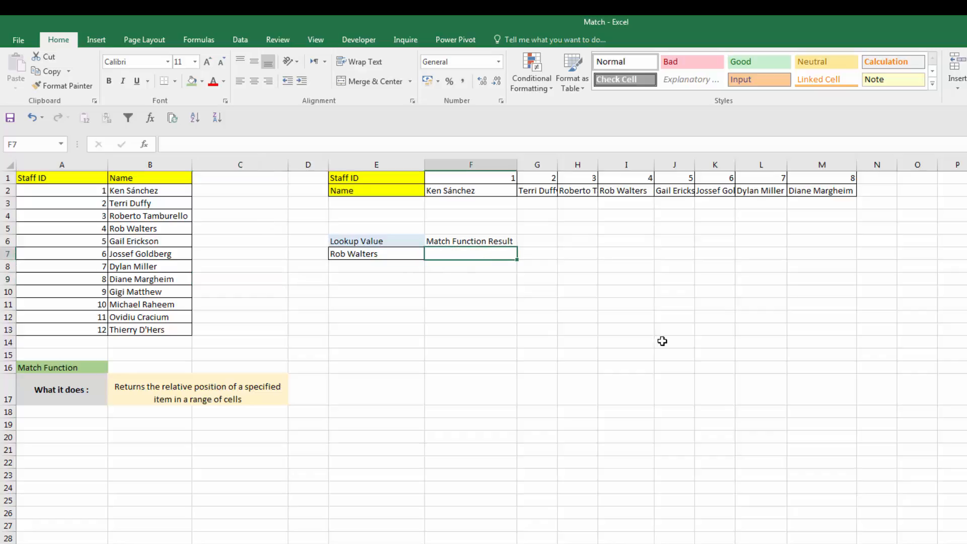
type("=matc")
key("Tab")
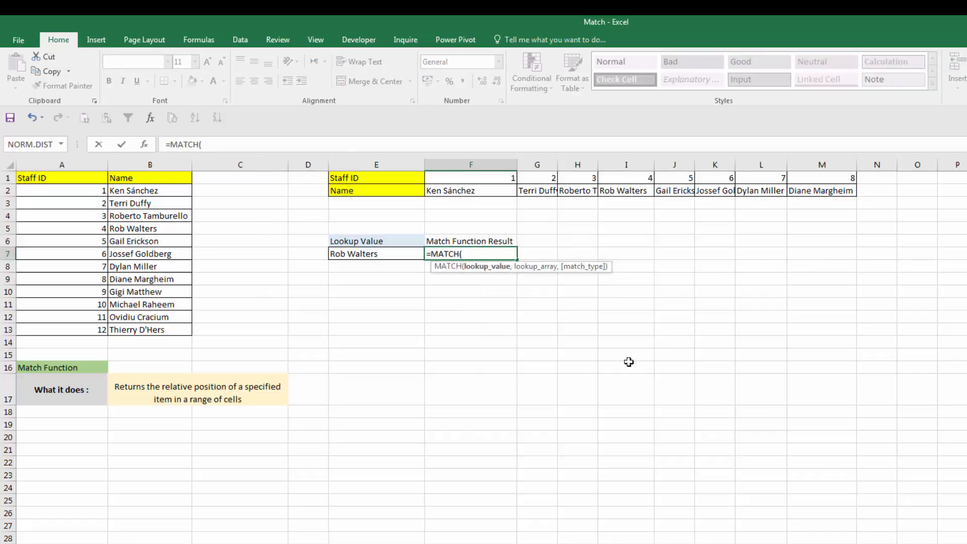
left_click(385, 254)
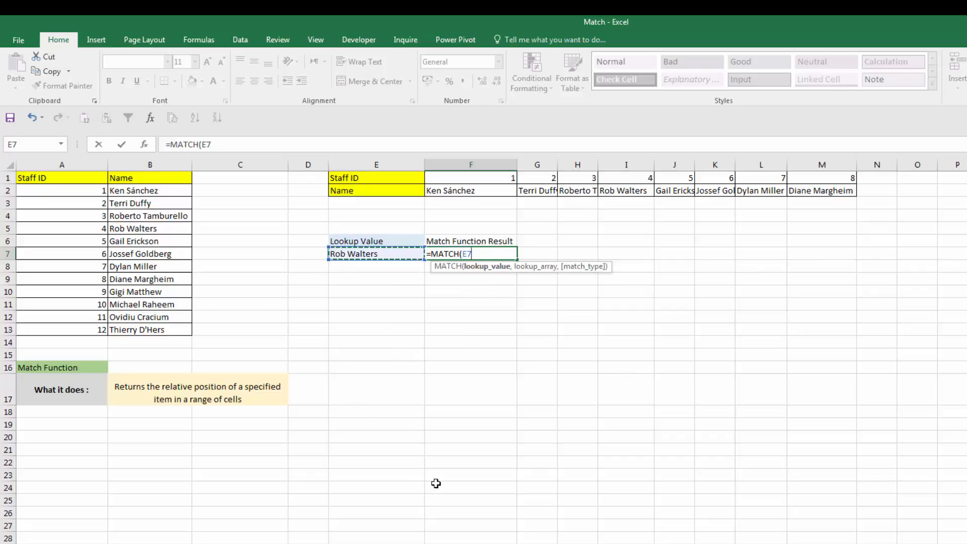
type(",m")
key("BackSpace")
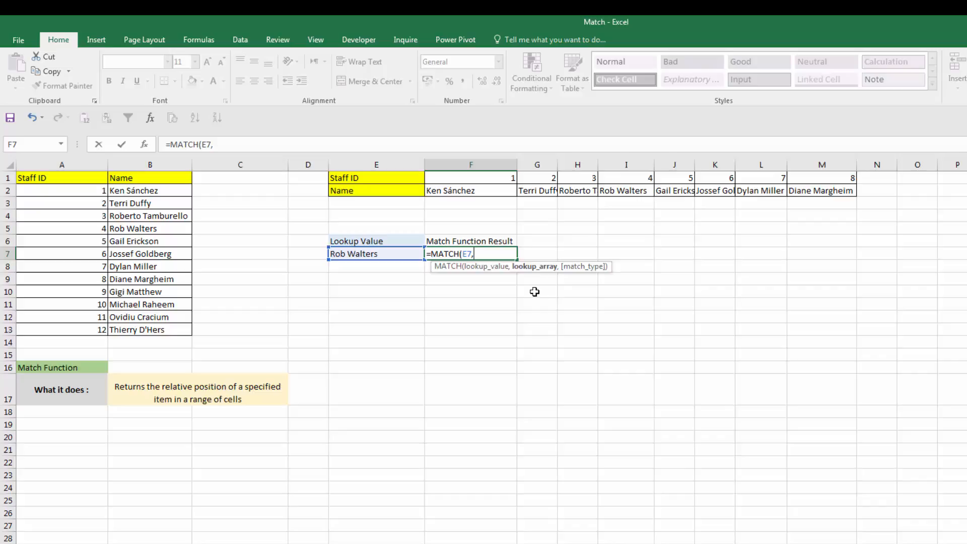
- Complete the F7 MATCH formula with the absolute lookup array $B$1:$B$13 and match type 0 for an exact match
left_click(156, 177)
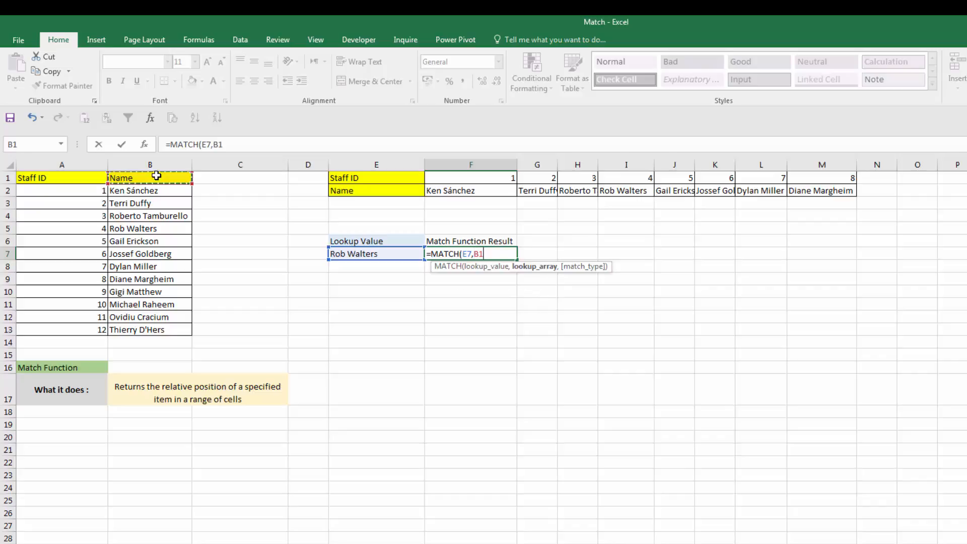
left_click_drag(156, 177, 149, 332)
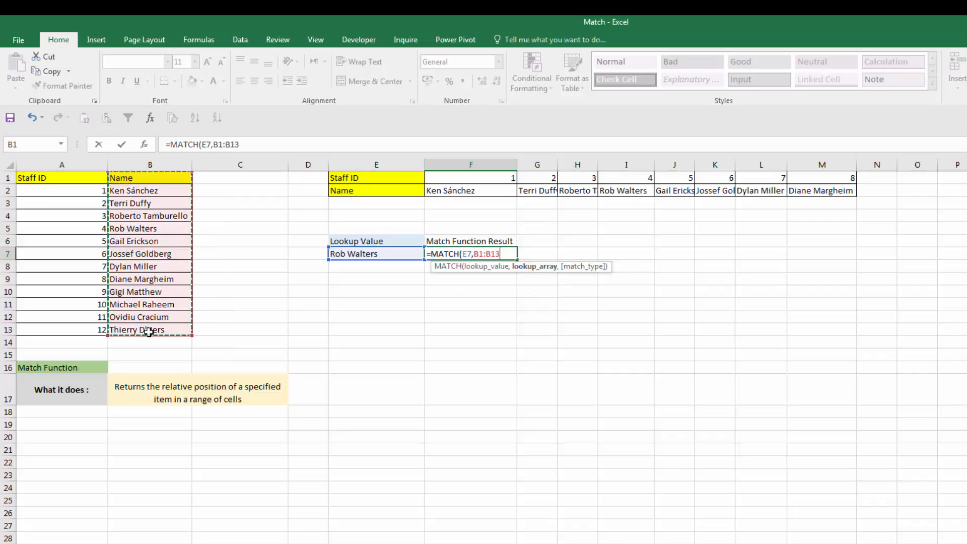
key("F4")
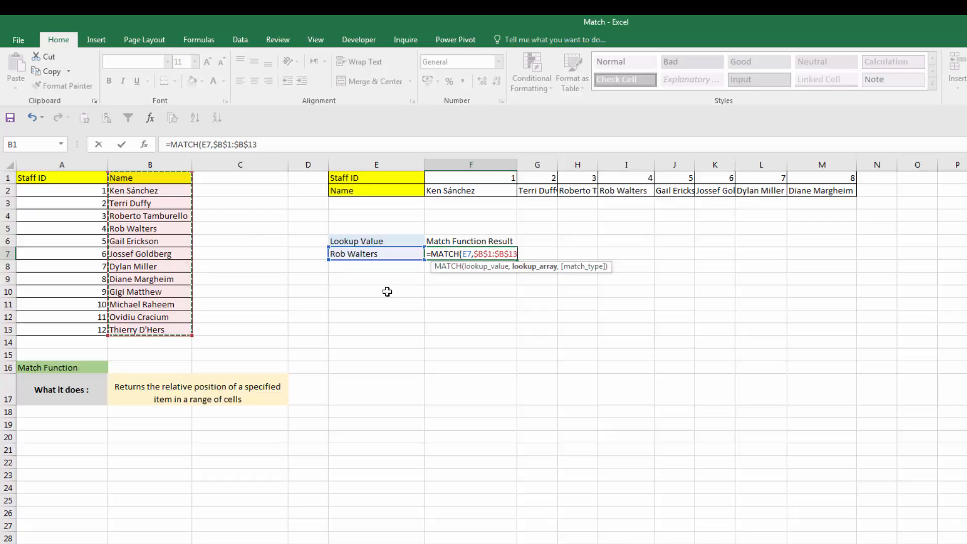
type(",")
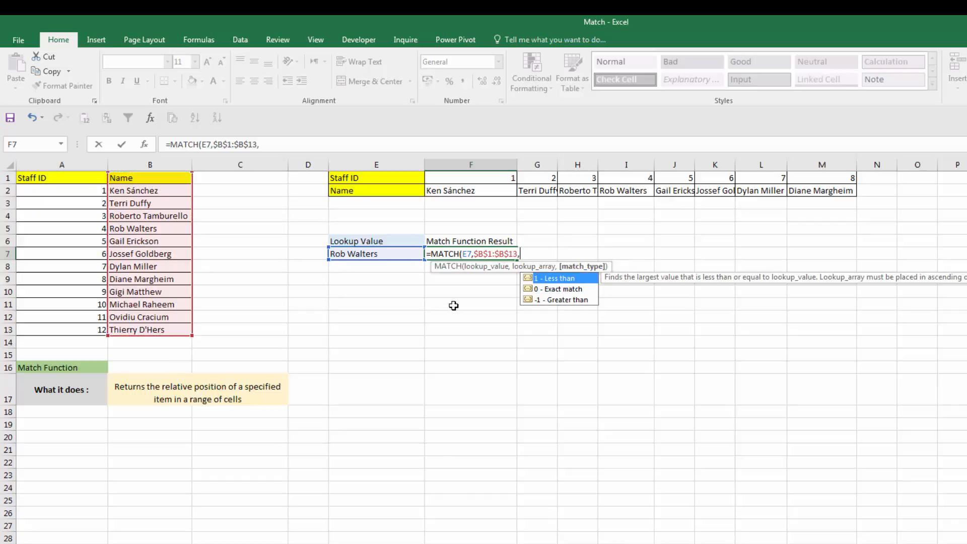
key("Down")
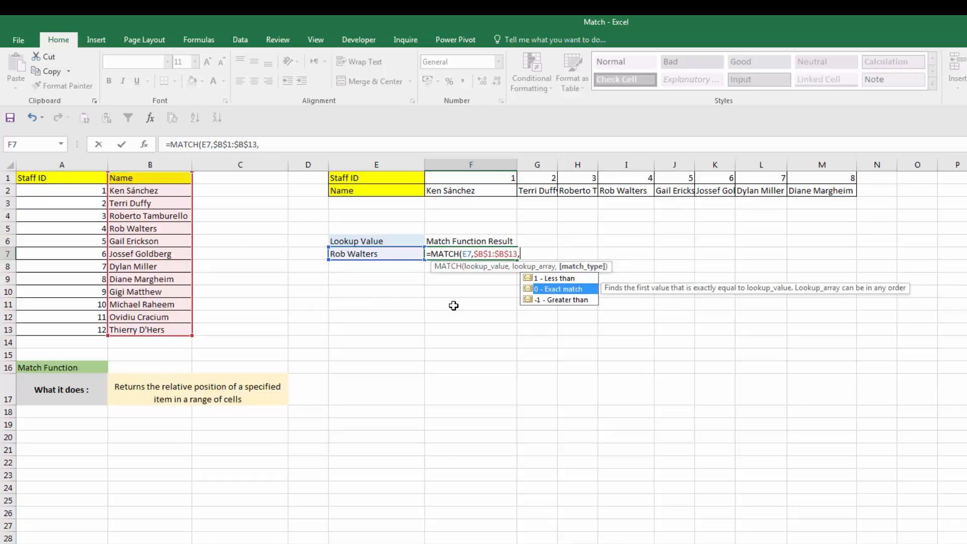
key("Tab")
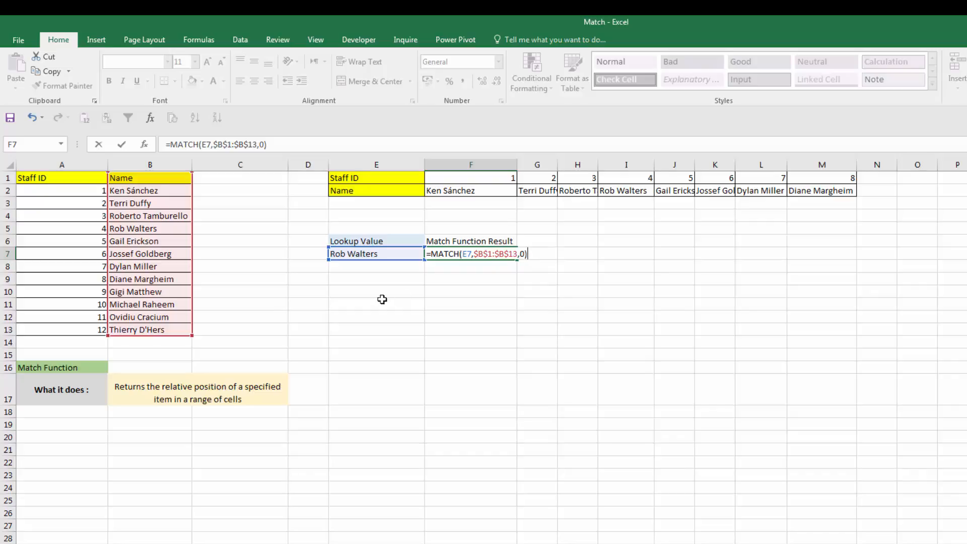
left_click(525, 256)
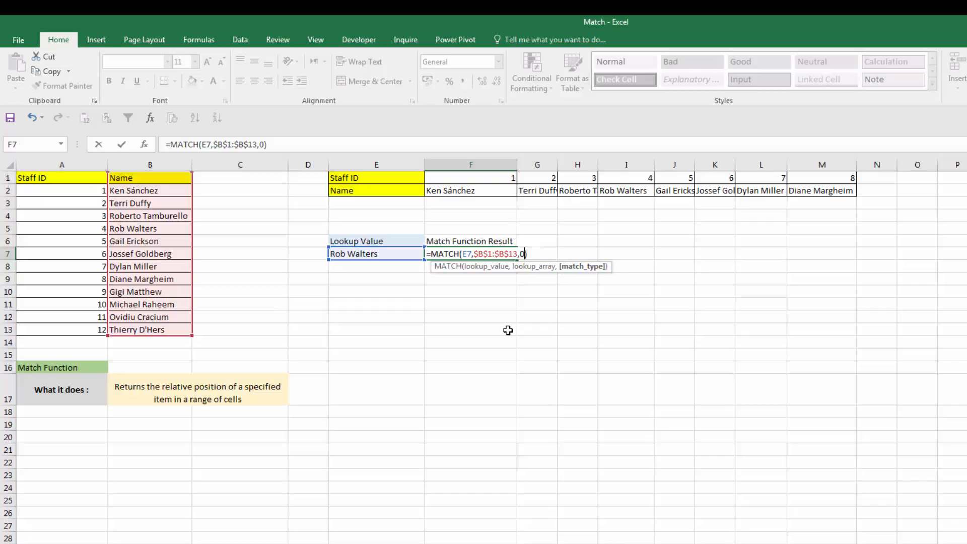
key("Return")
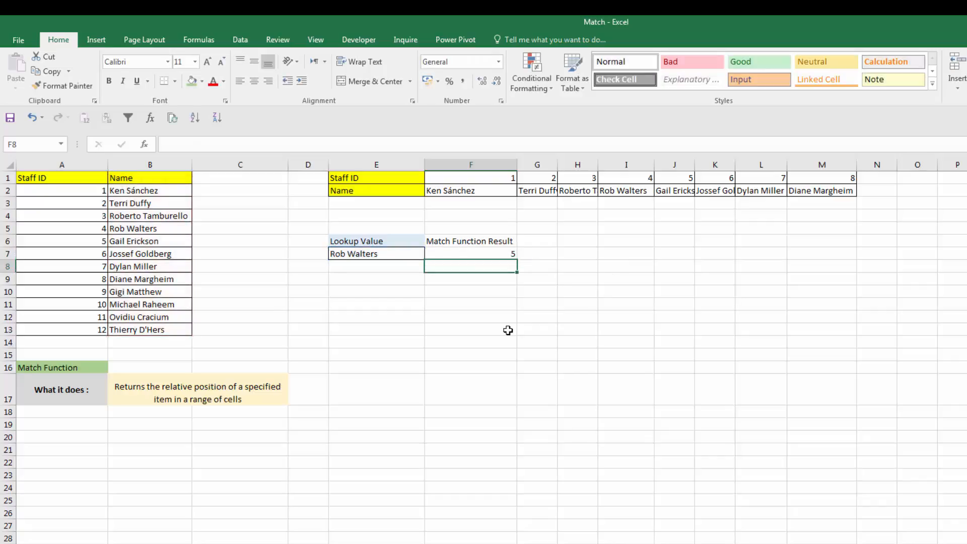
- Check the MATCH result in F7 by counting down the Name column from B1 to B5
left_click(478, 257)
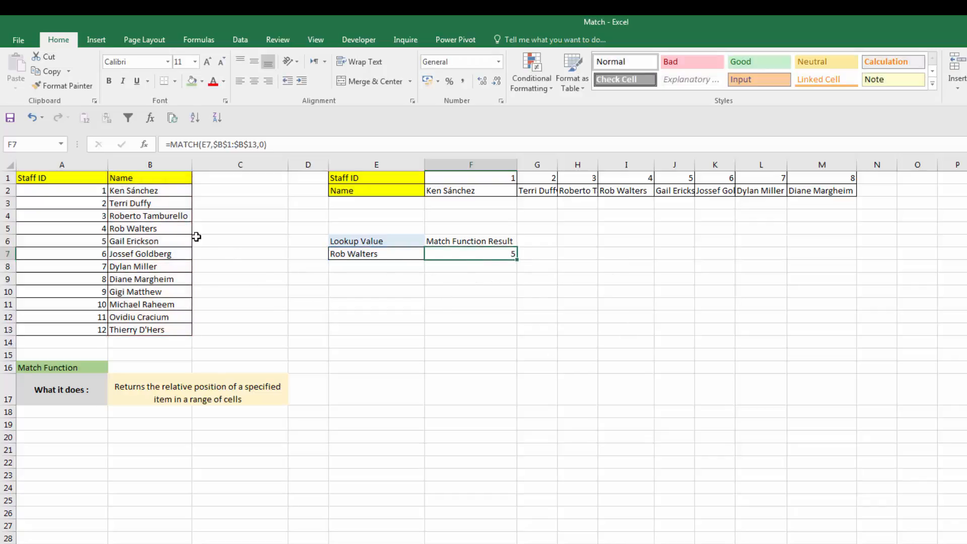
left_click(175, 178)
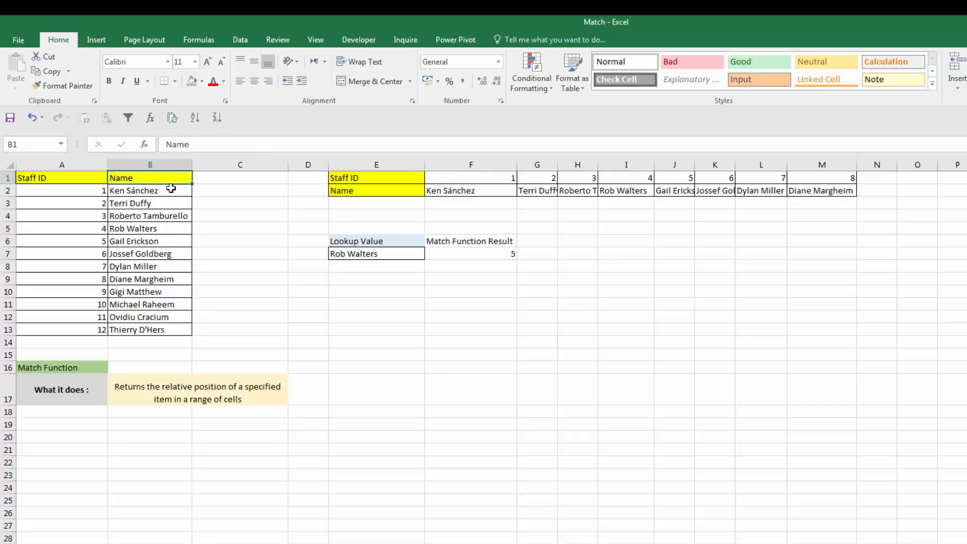
left_click(169, 191)
left_click(167, 203)
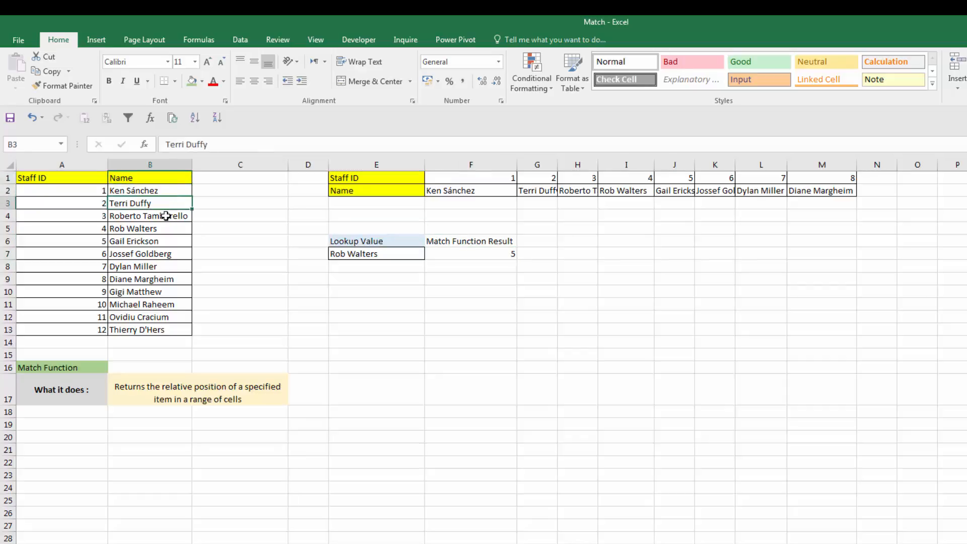
left_click(166, 216)
left_click(165, 231)
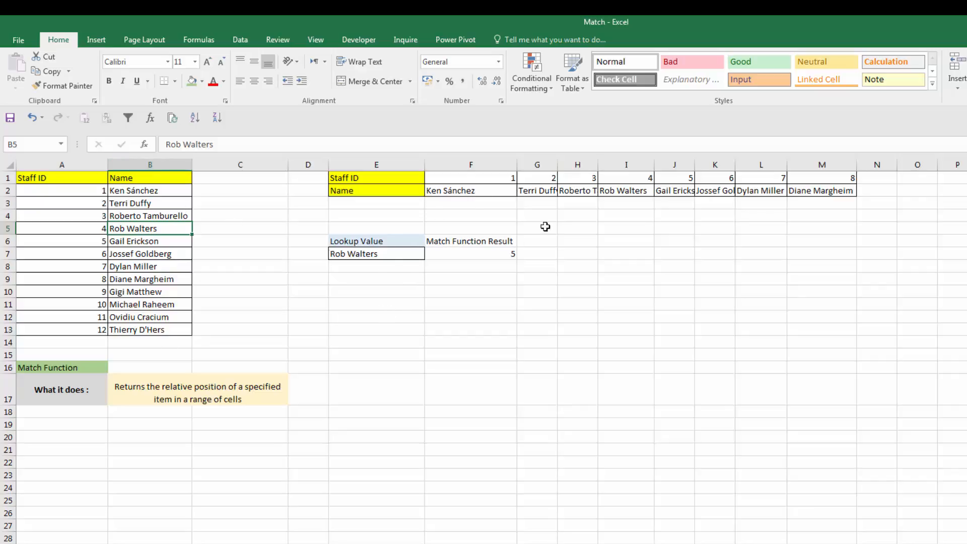
- Copy the staff name in G2 of the horizontal table into E8 as the second lookup value
left_click(536, 191)
key("ctrl+c")
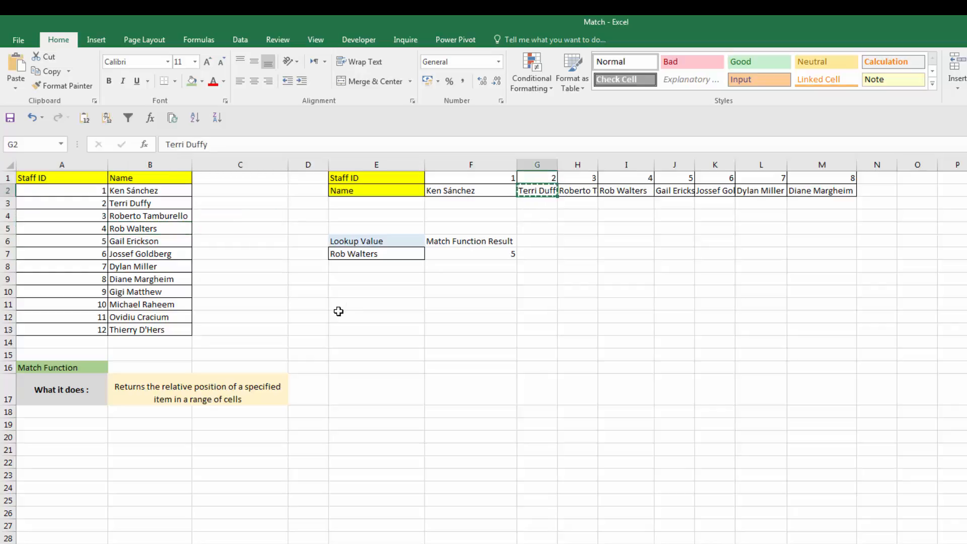
left_click(366, 268)
key("ctrl+v")
- Enter =MATCH(E8,$F$2:$M$2,0) in F8 to find the second name's position in the horizontal name row
left_click(476, 265)
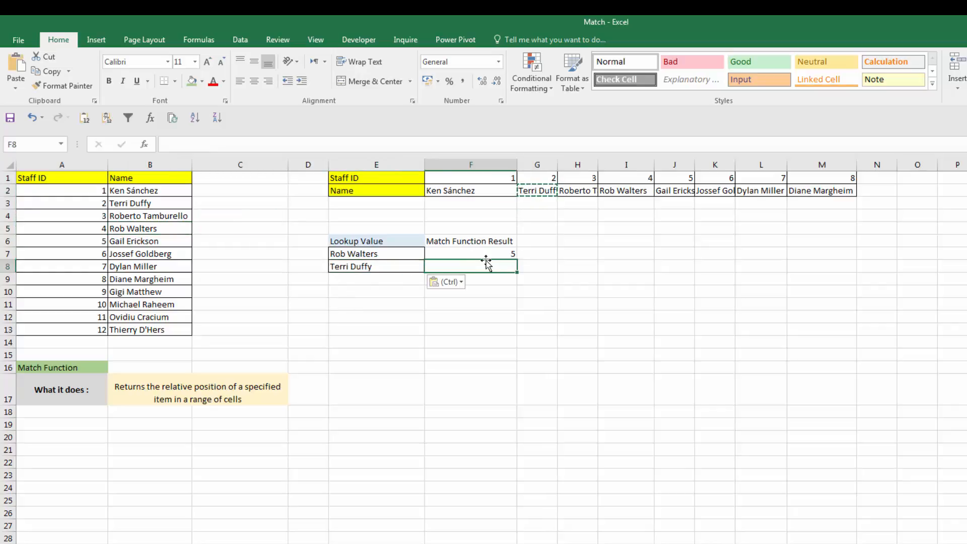
type("=match")
key("Tab")
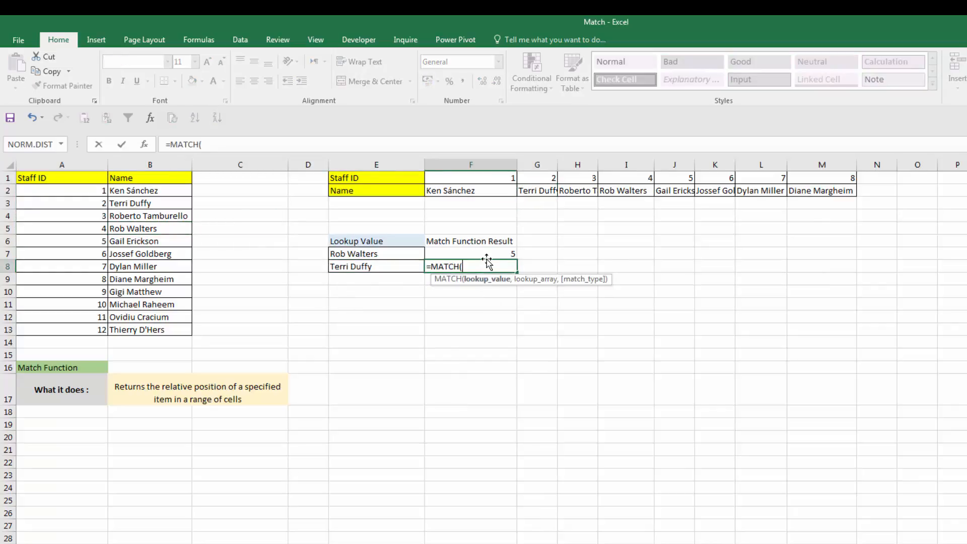
left_click(389, 271)
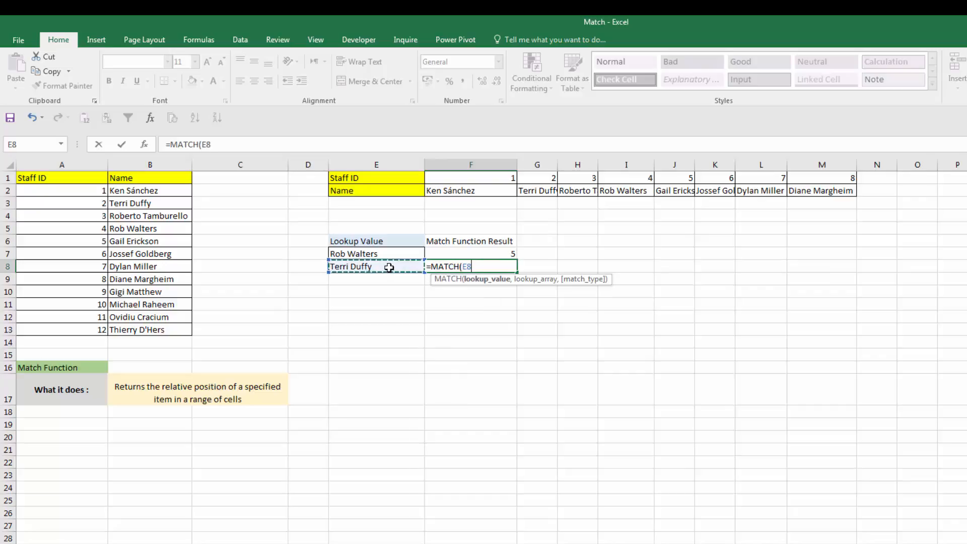
type(",")
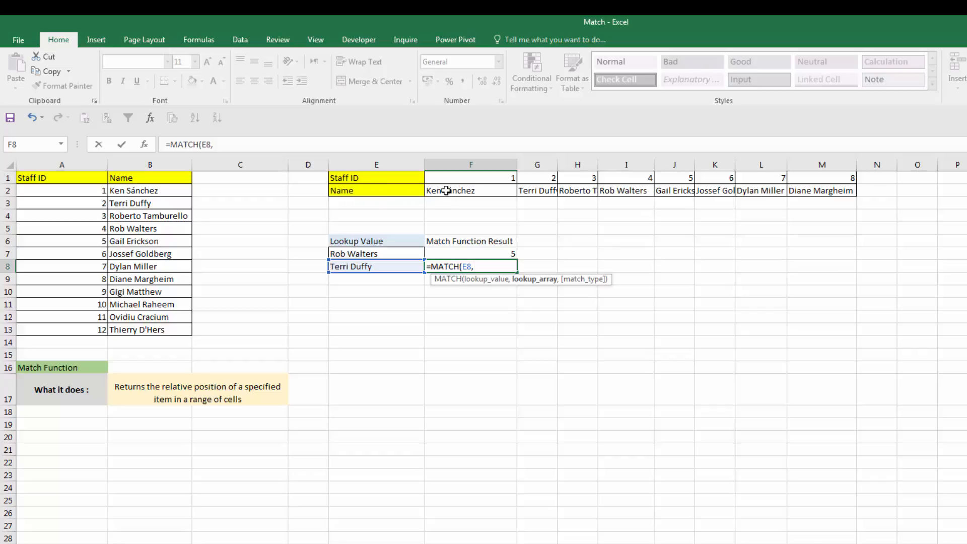
left_click_drag(448, 192, 811, 191)
key("F4")
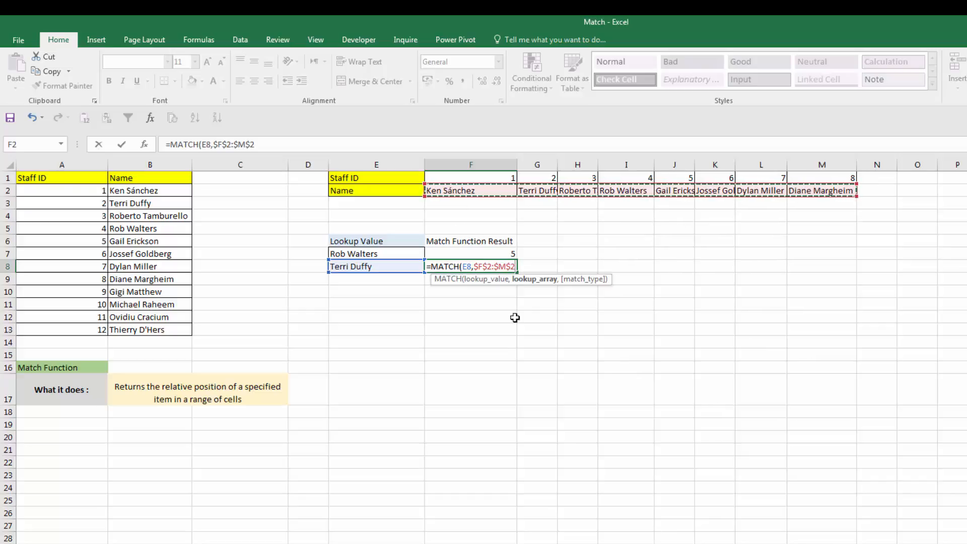
type(",0")
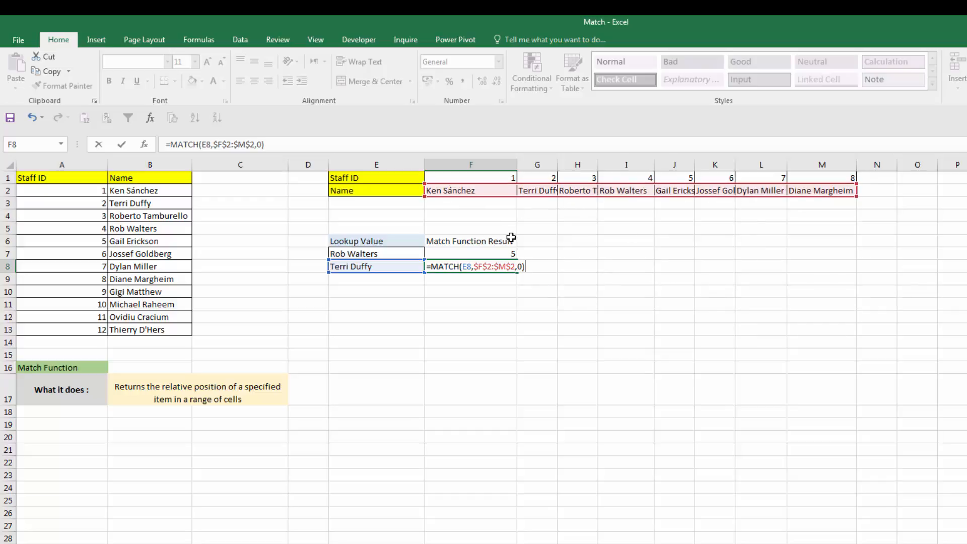
type(")")
key("Return")
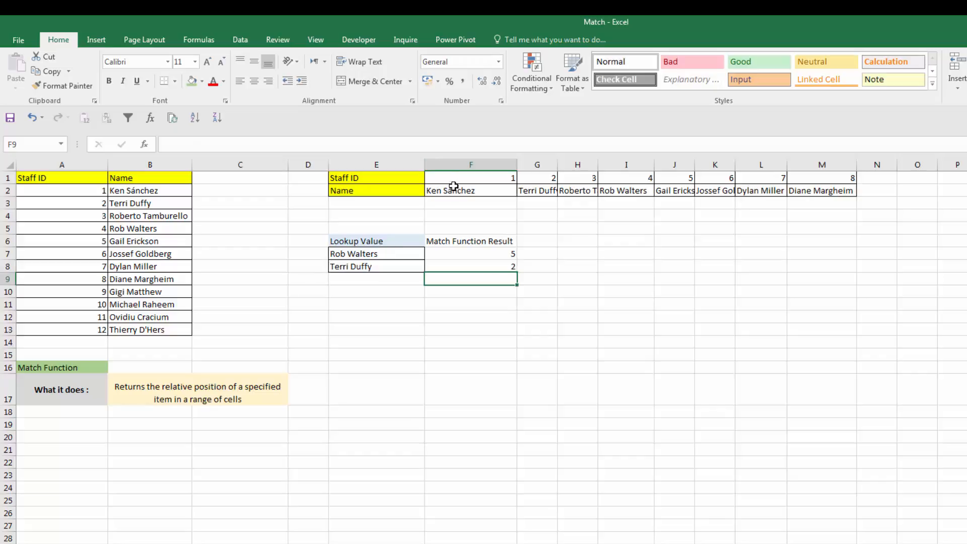
- Auto-fit column G so the full name in G2 fits the cell
left_click(441, 194)
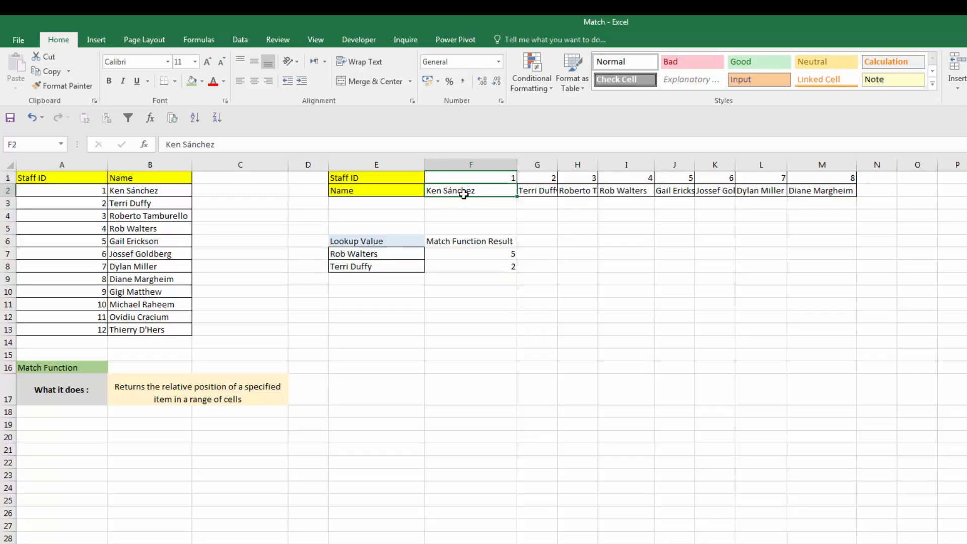
double_click(558, 165)
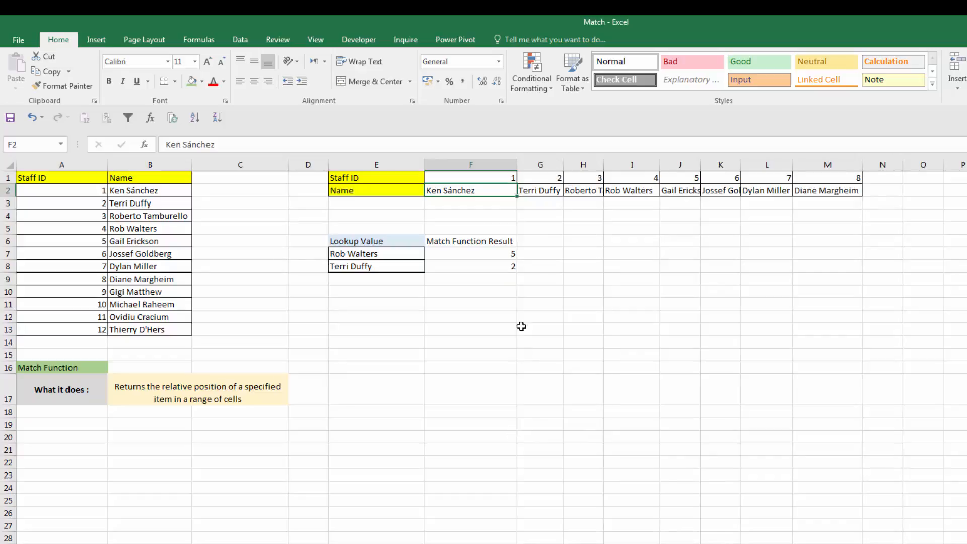
left_click(497, 304)
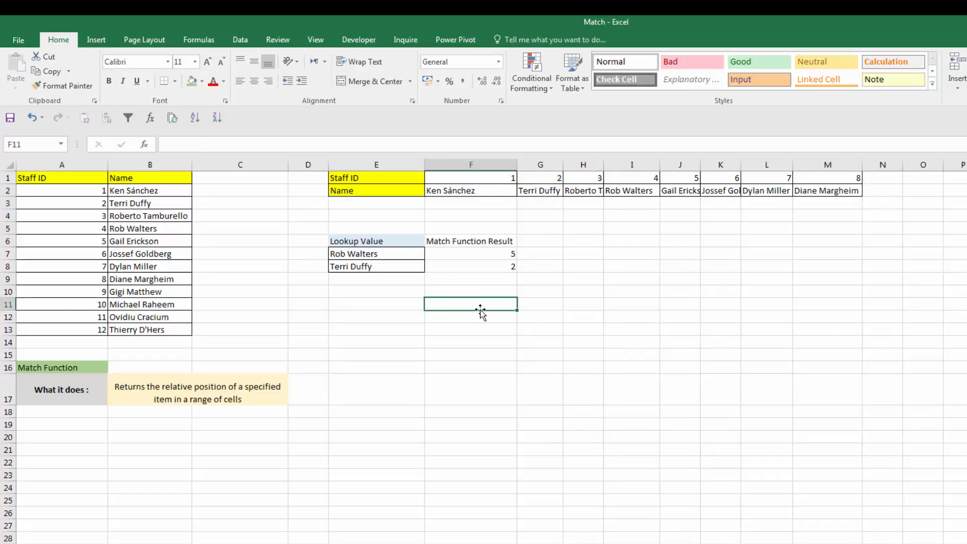